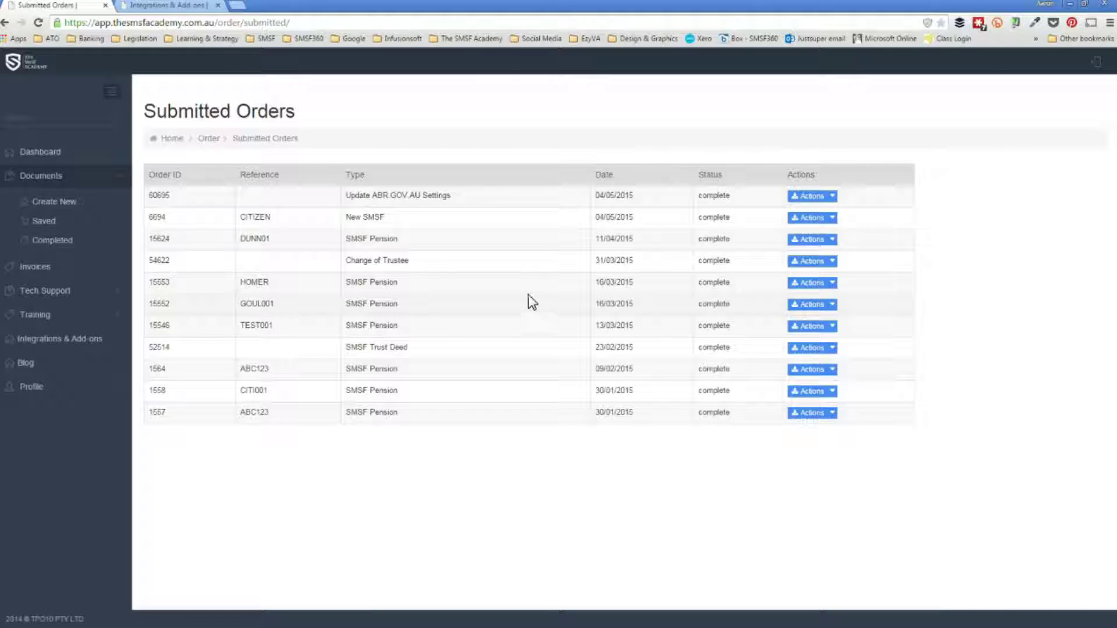
# Show the Actions menu for the CITIZEN New SMSF order in Submitted Orders.
pyautogui.click(832, 219)
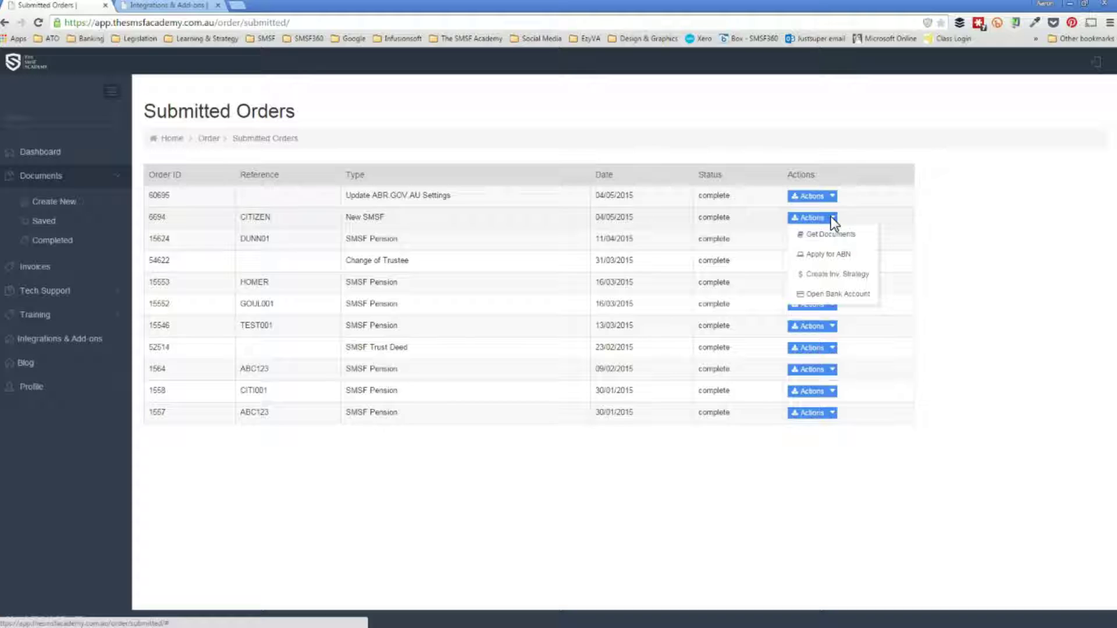
# Choose Apply for ABN for the CITIZEN fund to open the pre-filled entitlement form.
pyautogui.click(828, 256)
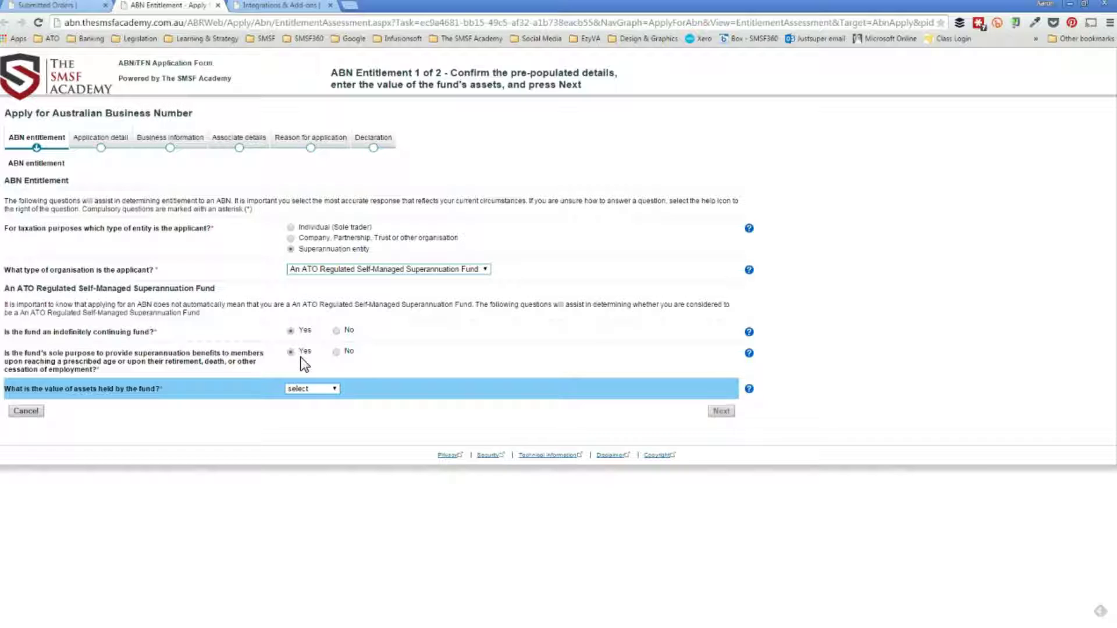
# Set fund assets to $1-$10,000, answer Yes to governing rules, and continue.
pyautogui.click(306, 388)
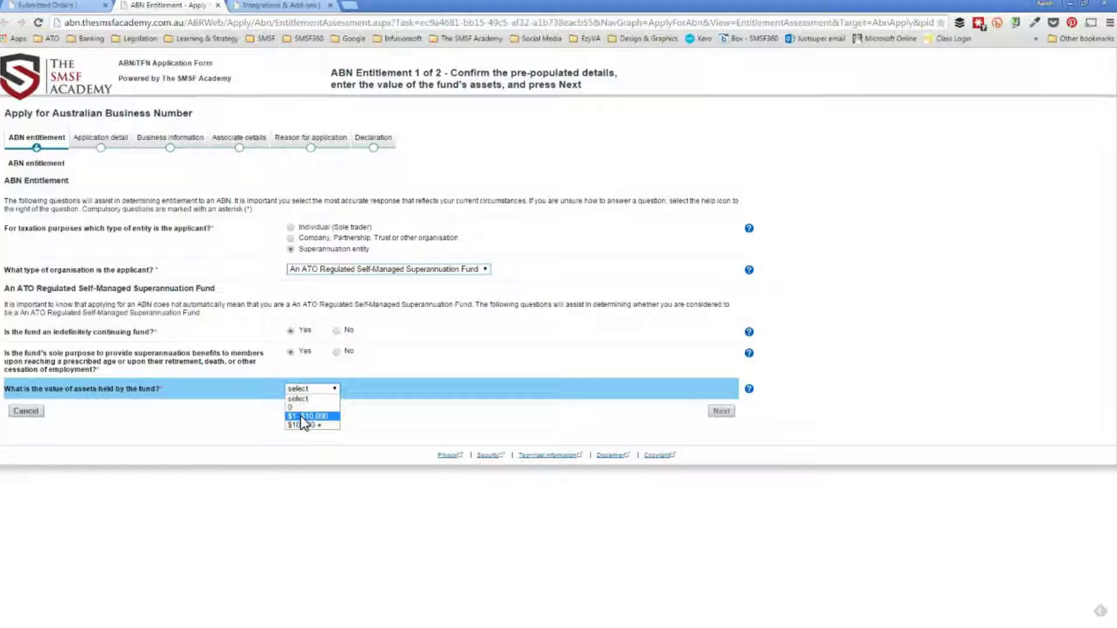
pyautogui.click(301, 416)
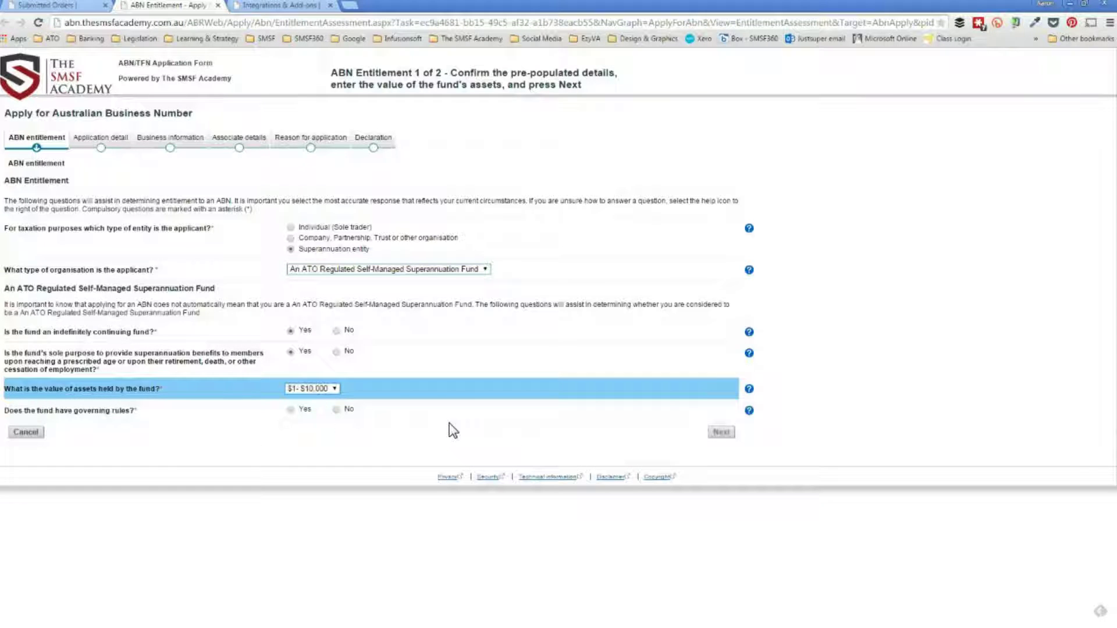
pyautogui.click(291, 410)
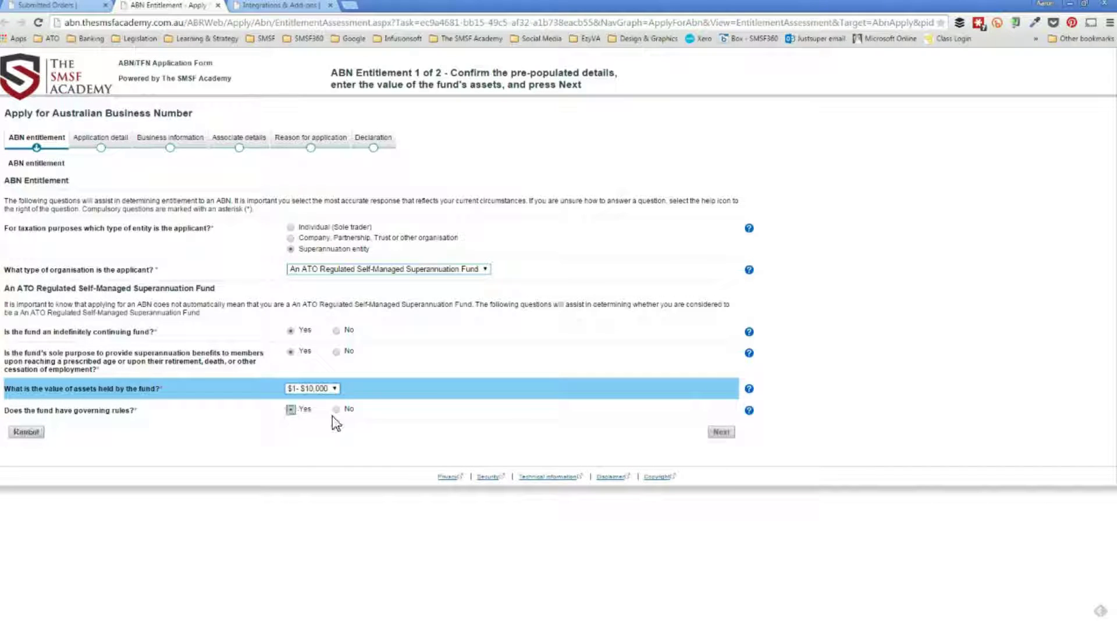
pyautogui.click(719, 433)
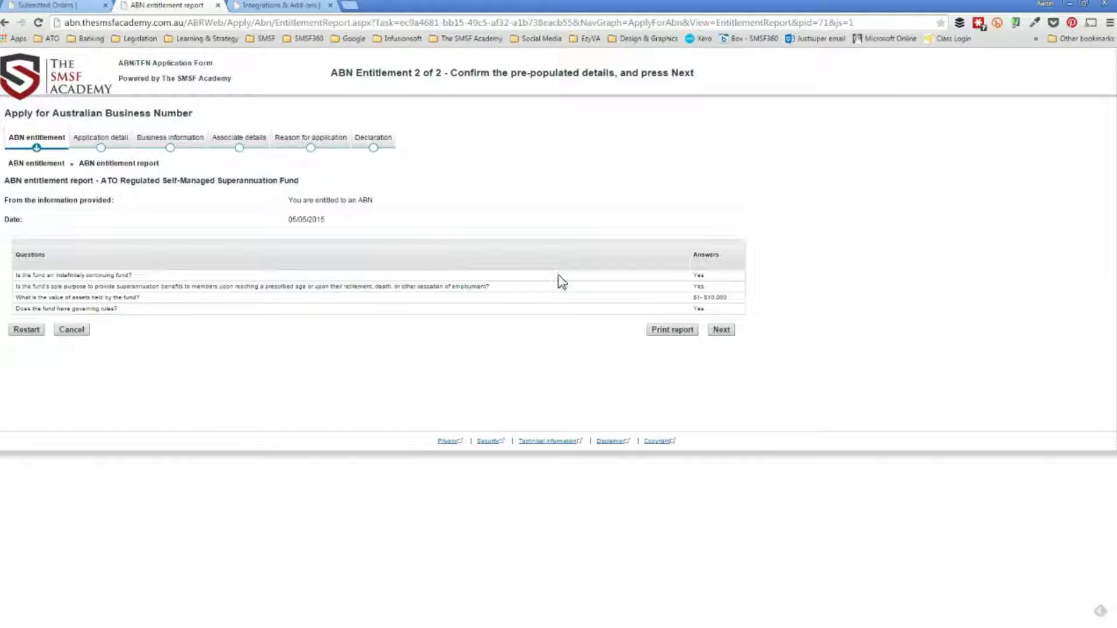
# Pass the entitlement report and confirm the applicant as a Superannuation entity.
pyautogui.click(721, 329)
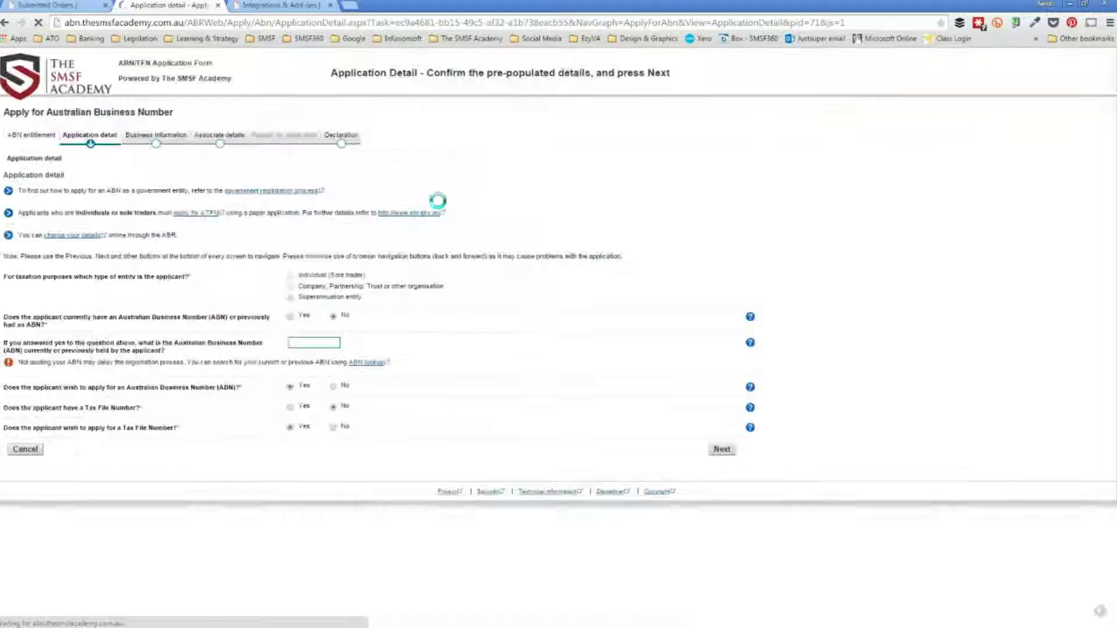
pyautogui.click(292, 308)
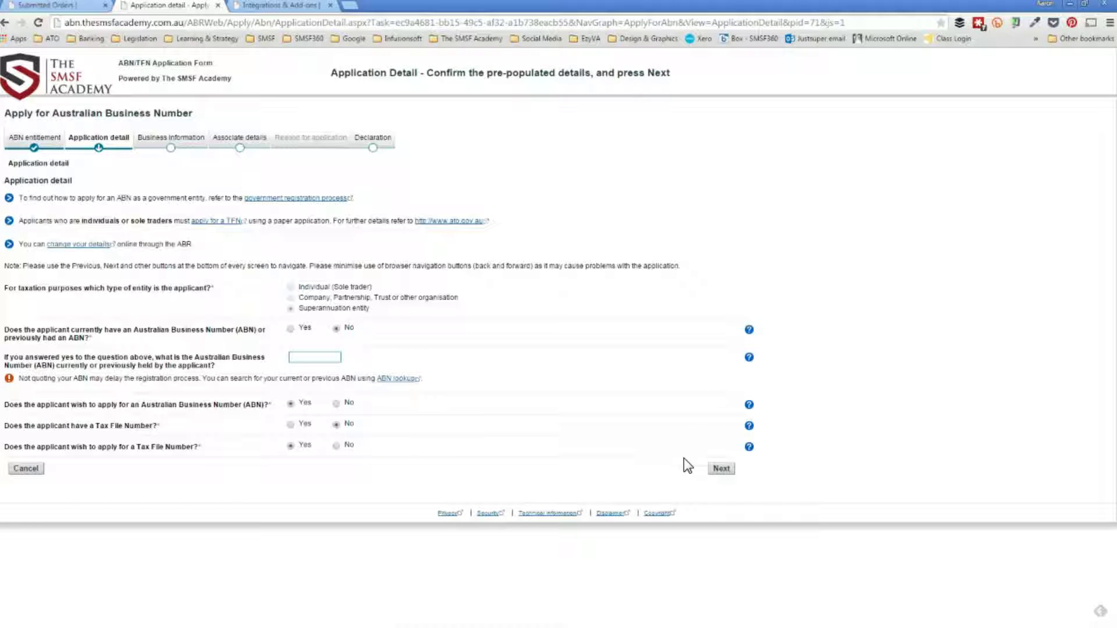
pyautogui.click(722, 468)
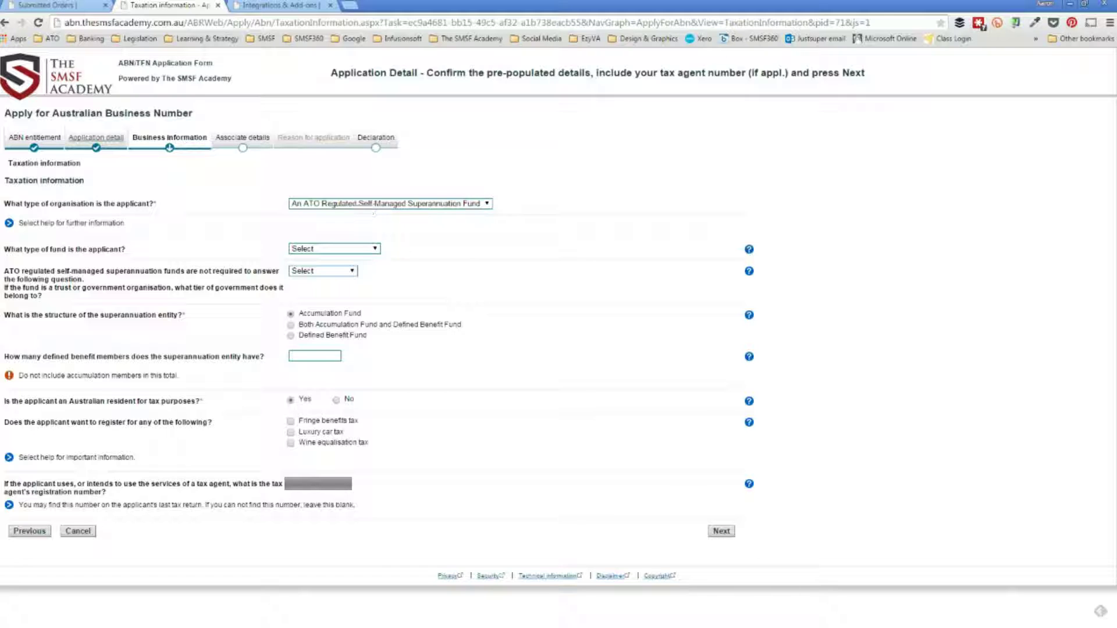
# Check the saved ABR.GOV.AU tax agent settings, then submit the Taxation information page.
pyautogui.click(265, 5)
pyautogui.click(181, 218)
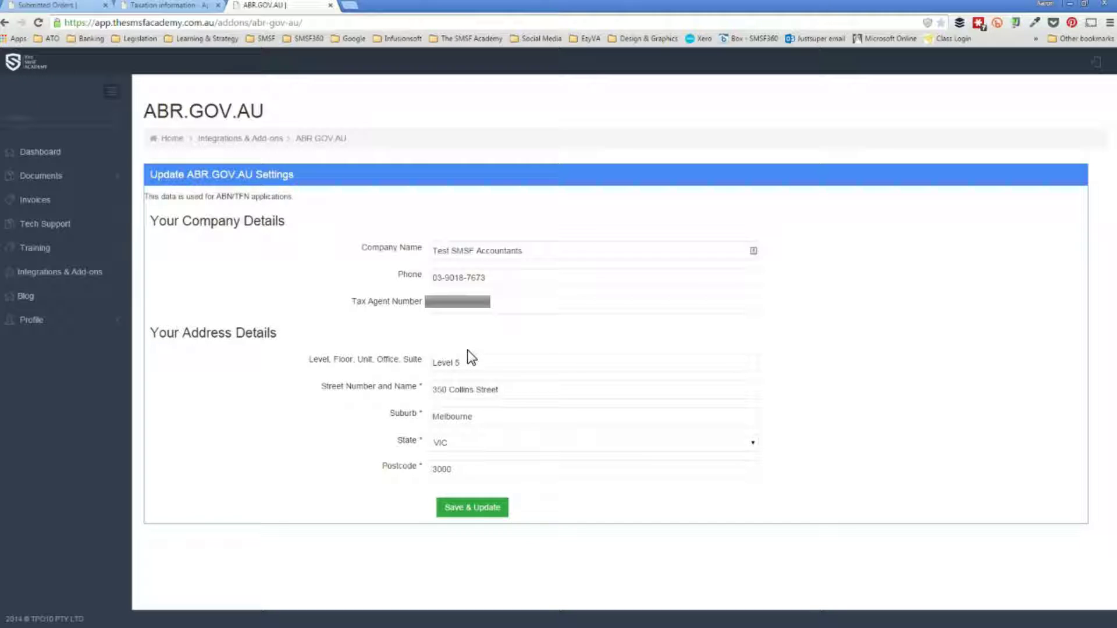
pyautogui.click(148, 6)
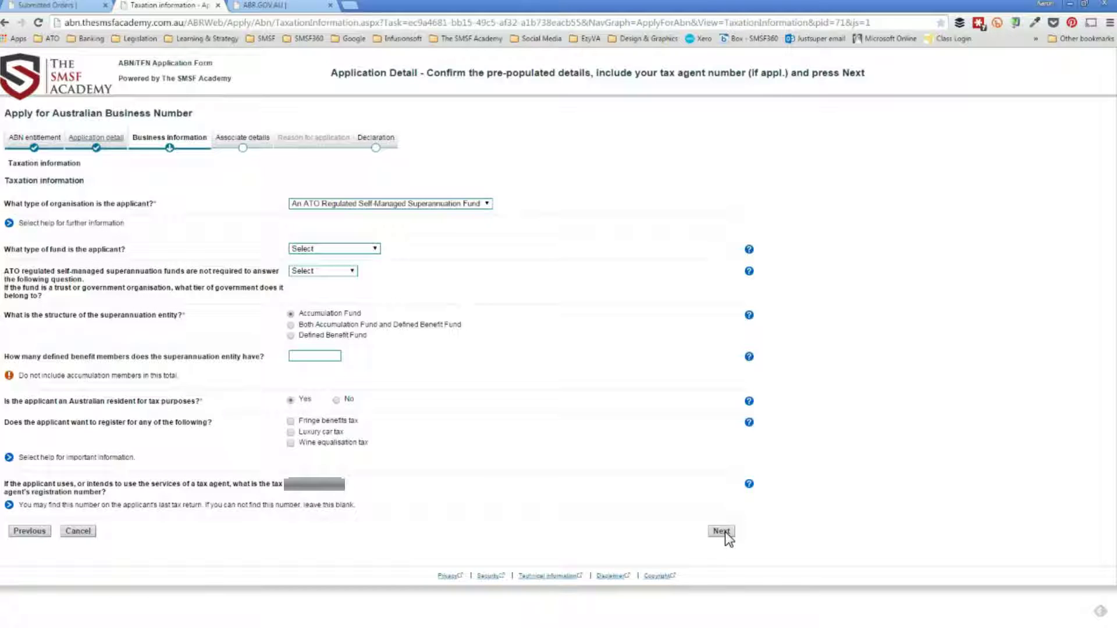
pyautogui.click(725, 531)
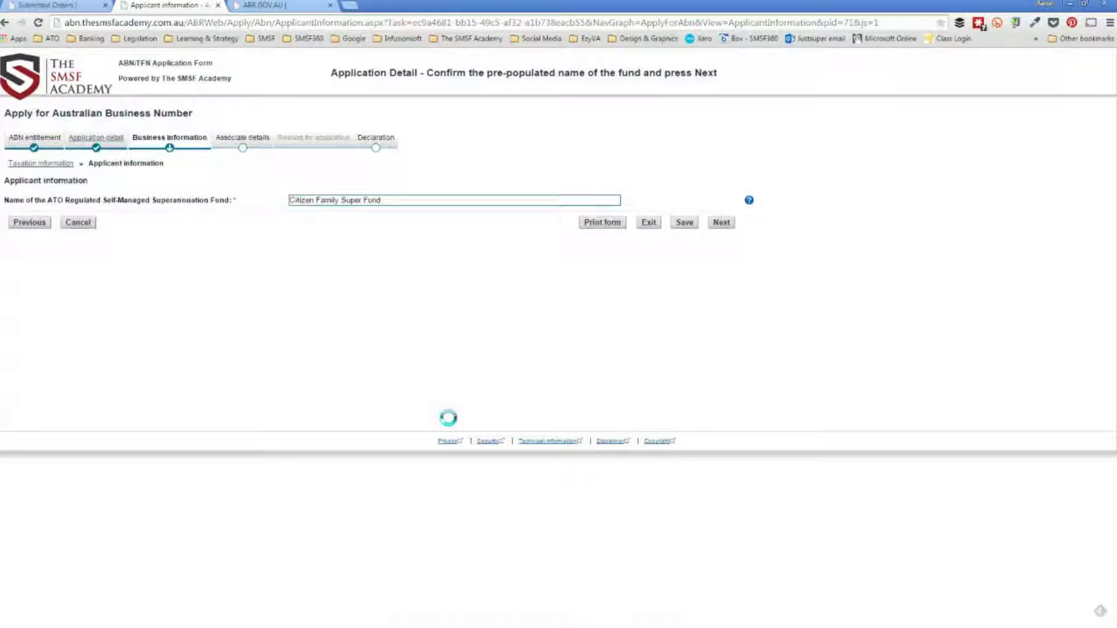
# Submit the fund name Citizen Family Super Fund and proceed past the existing-ABN warning.
pyautogui.click(724, 223)
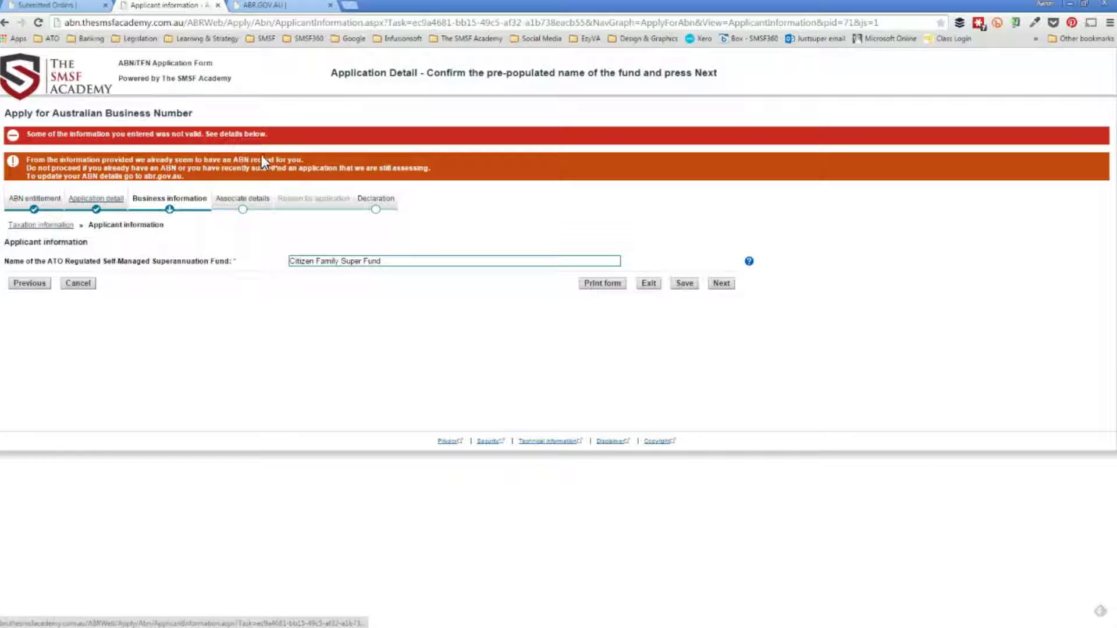
pyautogui.click(720, 284)
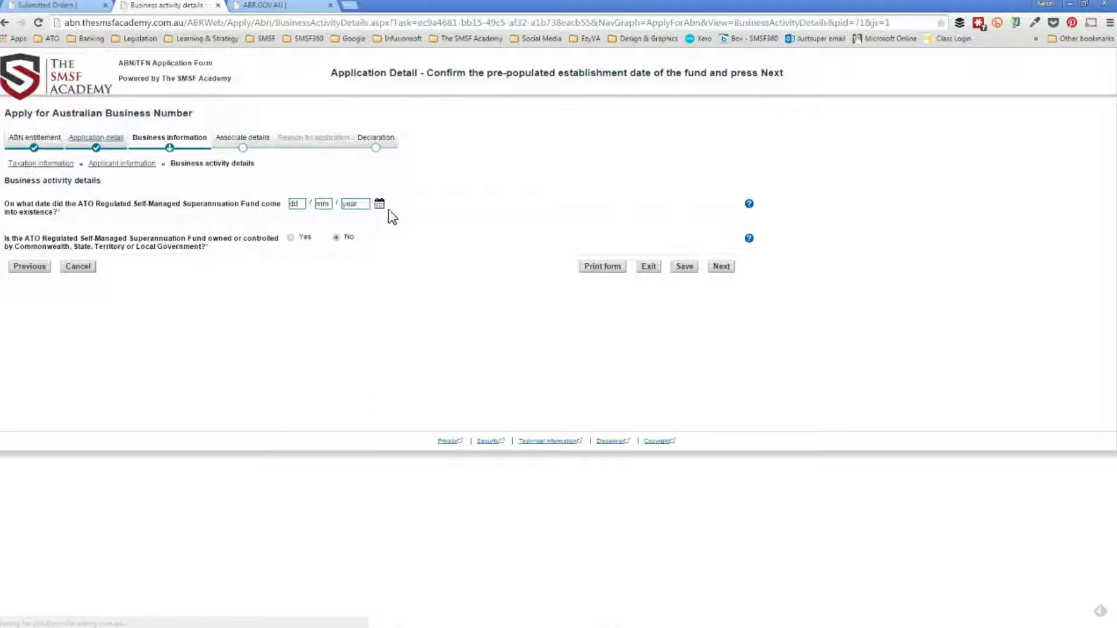
# Enter 04/06/2015 as the fund's establishment date and continue.
pyautogui.click(296, 204)
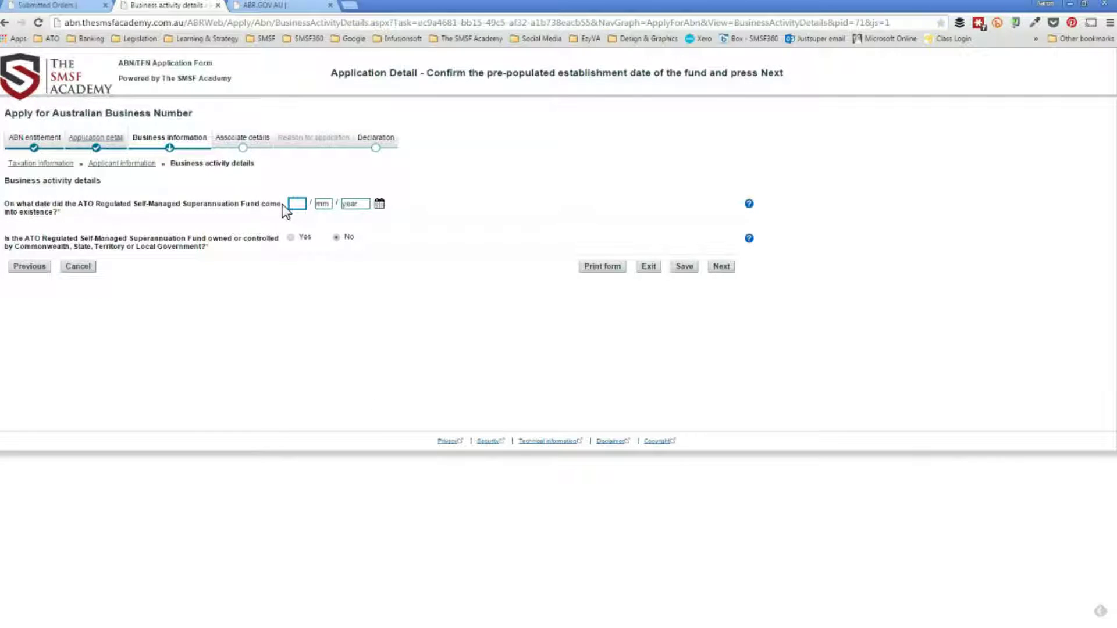
pyautogui.write('0406')
pyautogui.press('Tab')
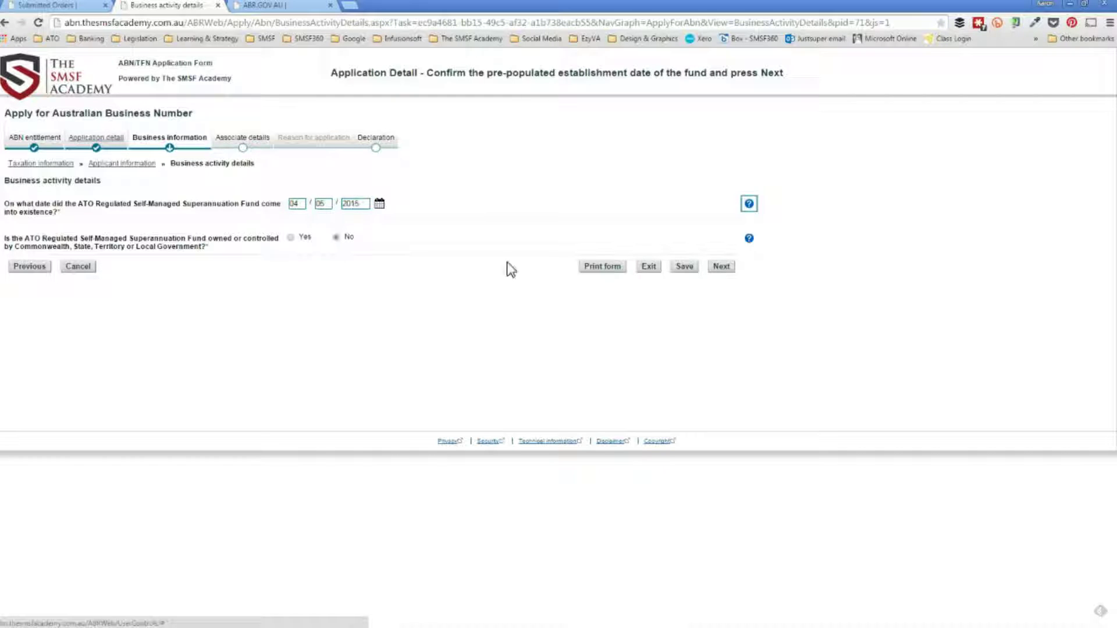
pyautogui.click(721, 267)
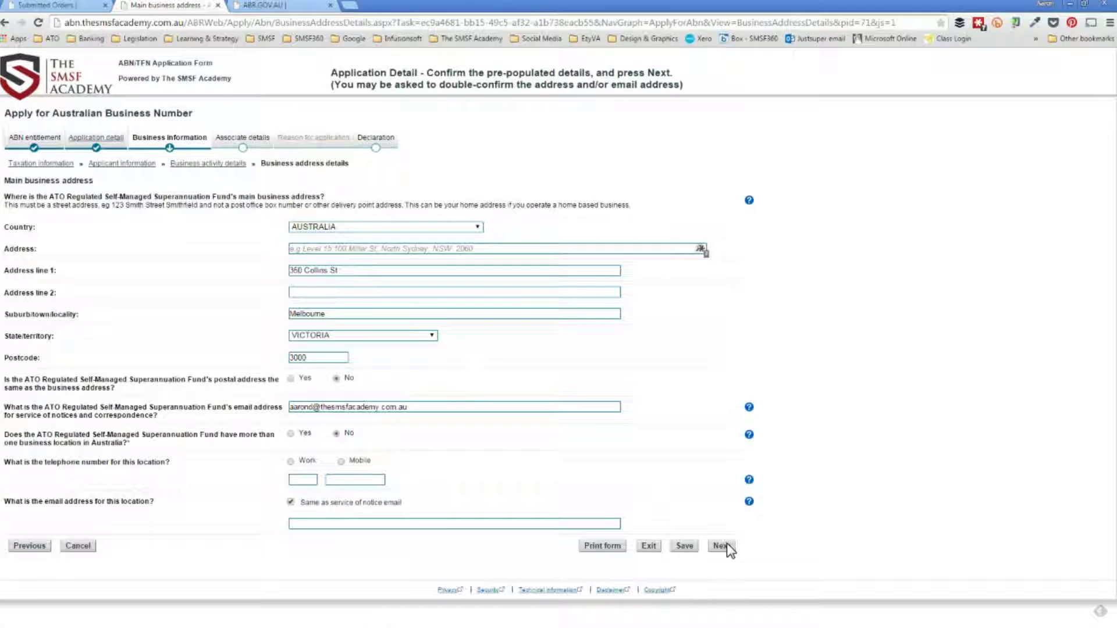
# Record the location's phone as a work number with area code and number.
pyautogui.click(342, 463)
pyautogui.click(289, 462)
pyautogui.click(300, 478)
pyautogui.press('Tab')
pyautogui.press('Tab')
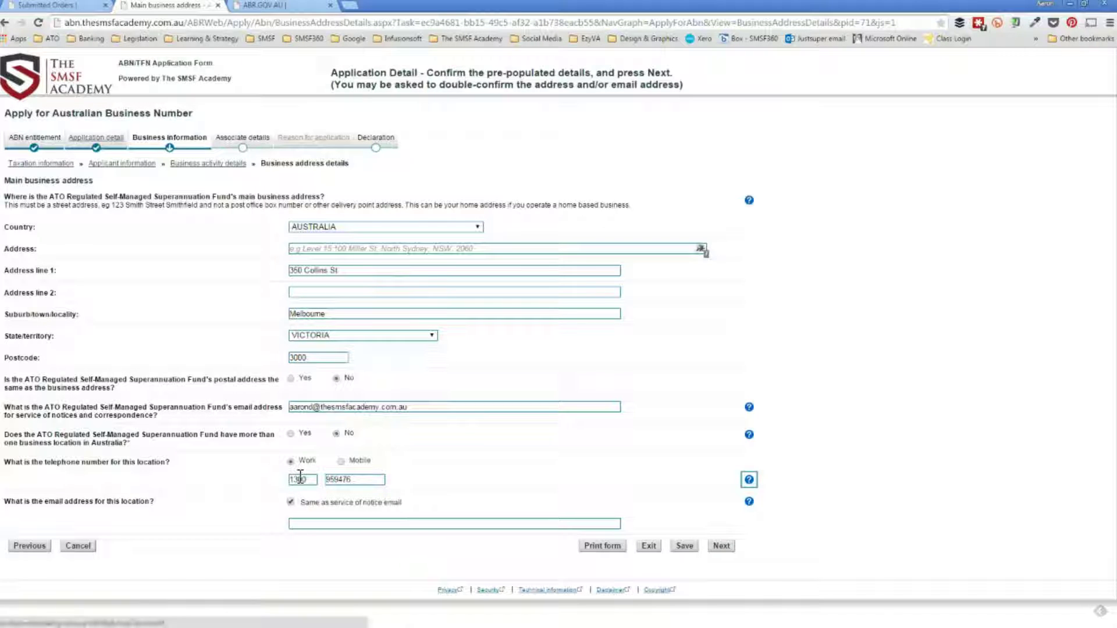
# Fill in the location email from the autofill suggestion and submit the business address.
pyautogui.click(325, 527)
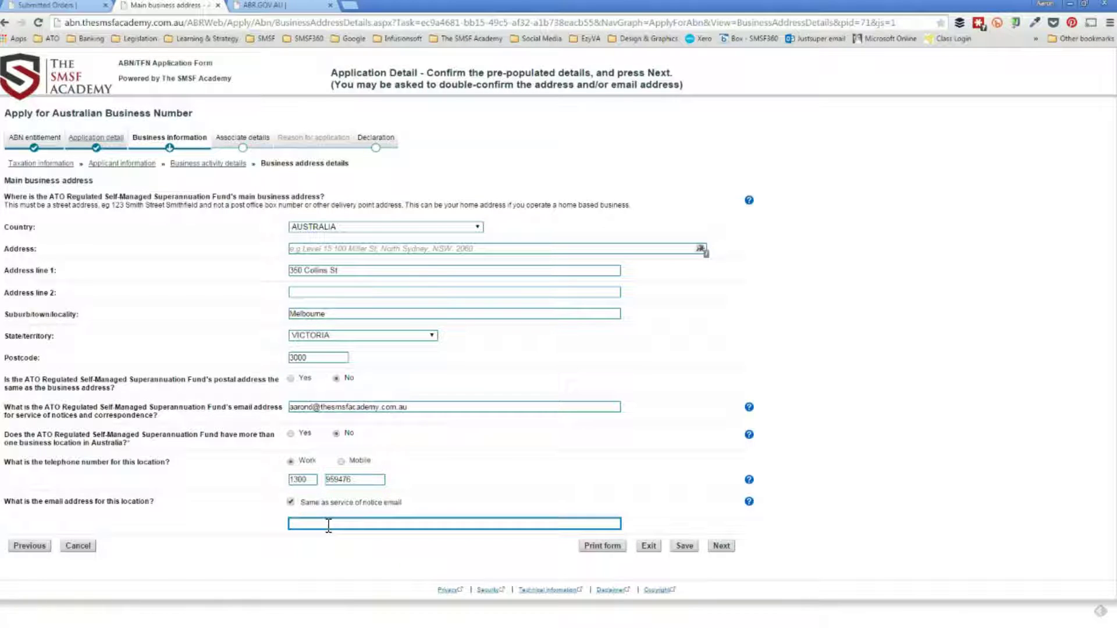
pyautogui.write('info')
pyautogui.press('Down')
pyautogui.press('Down')
pyautogui.press('Return')
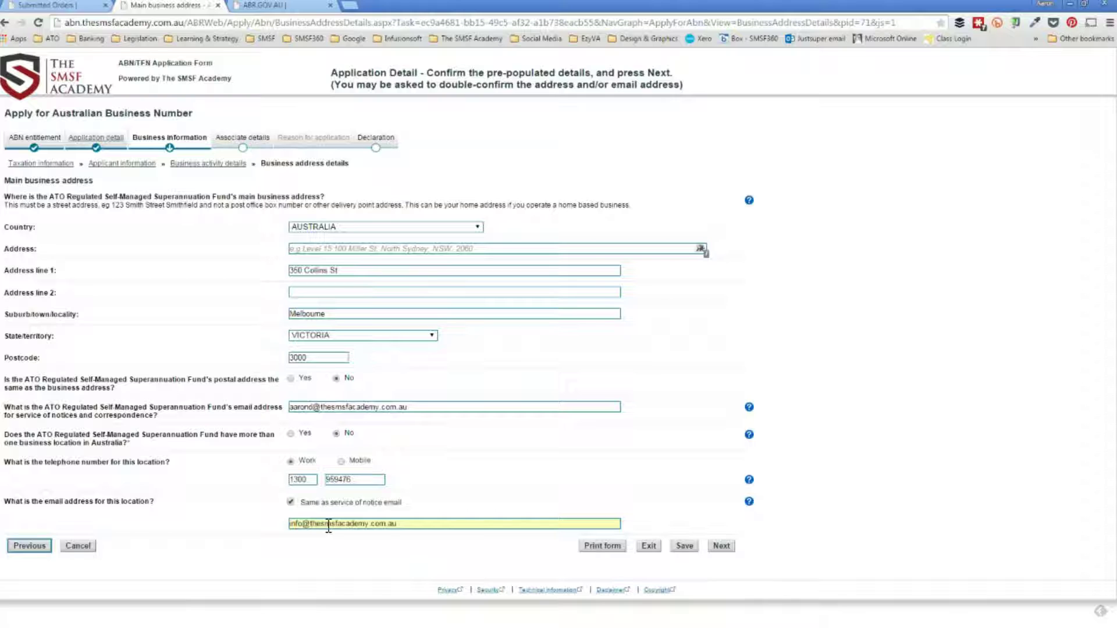
pyautogui.click(721, 546)
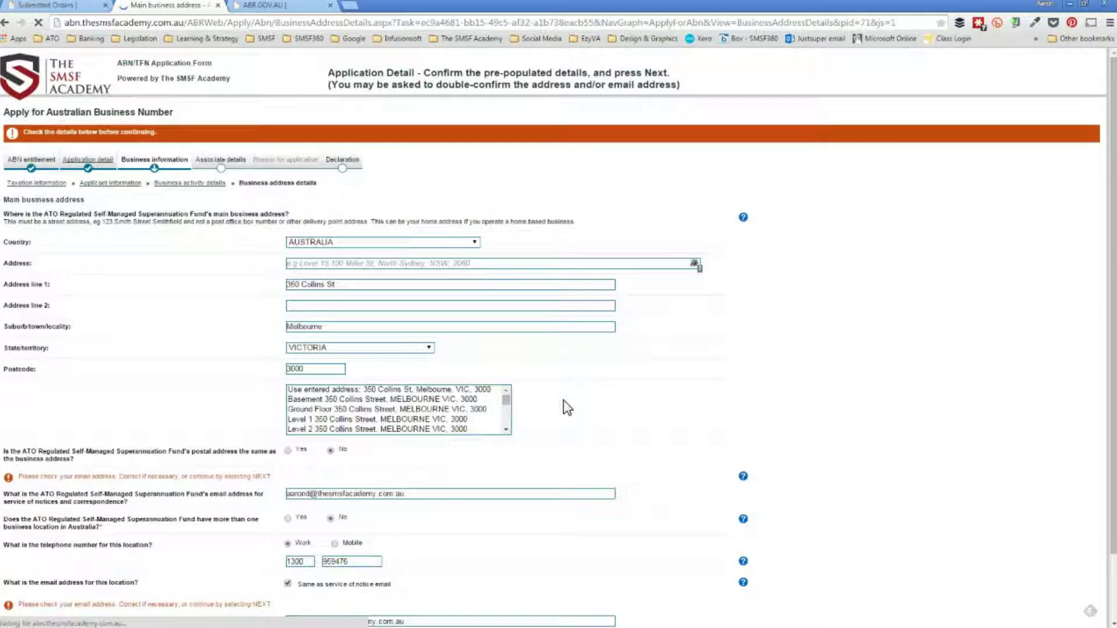
# Pick the validated business address suggestion, then accept the pre-filled postal address.
pyautogui.click(389, 410)
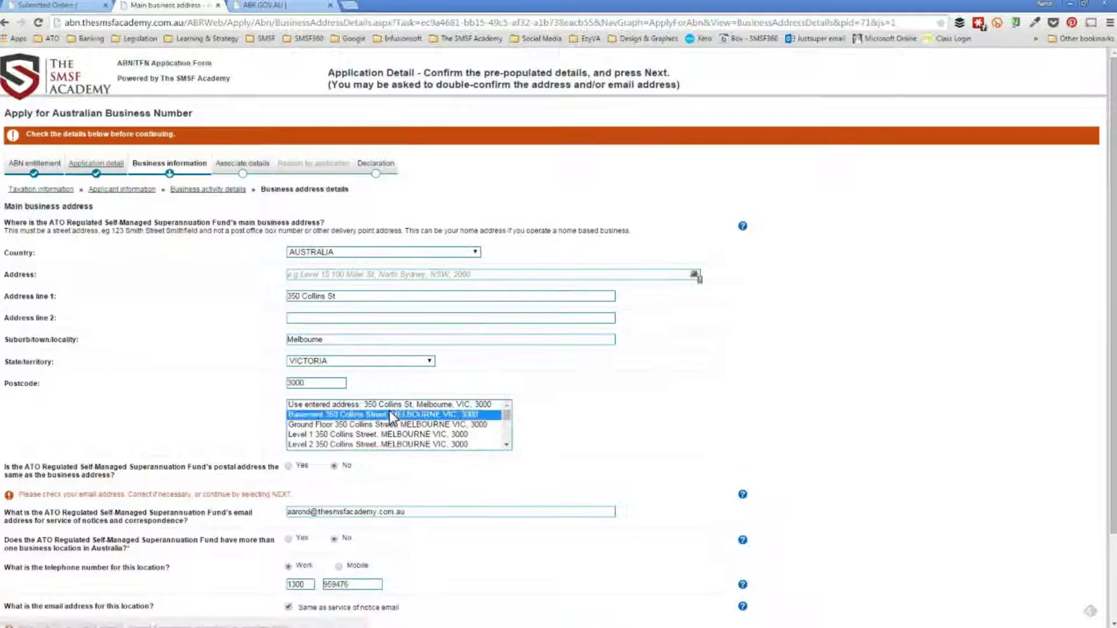
pyautogui.click(391, 422)
pyautogui.scroll(-4, 390, 420)
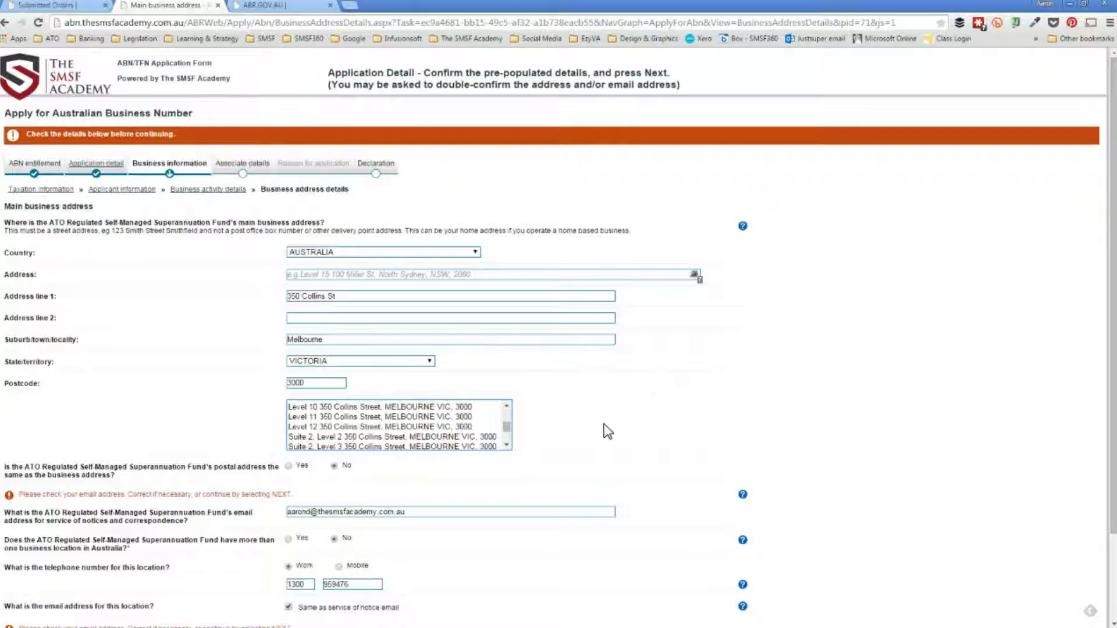
pyautogui.scroll(-2, 669, 428)
pyautogui.click(714, 566)
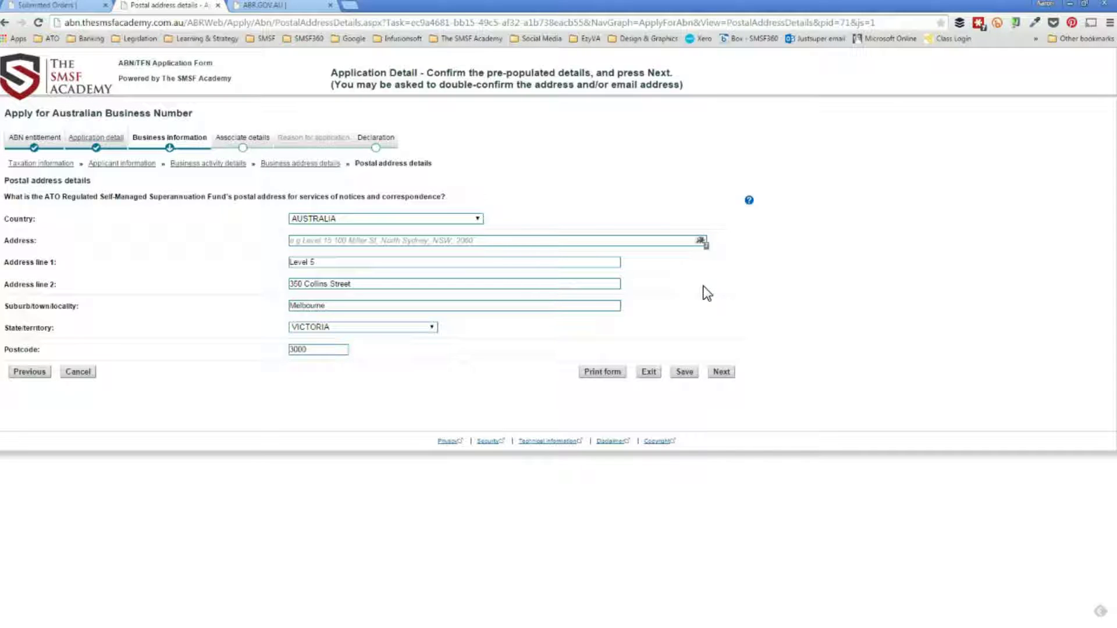
pyautogui.click(724, 372)
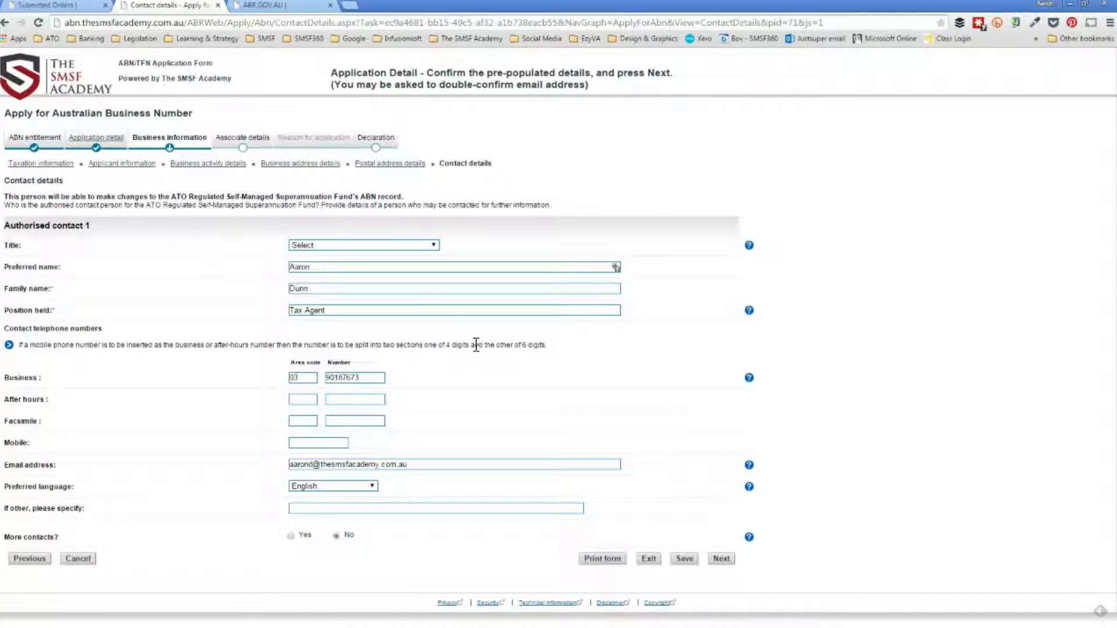
# Give the contact the title Mr, submit contact details, and continue past the email warning.
pyautogui.click(347, 245)
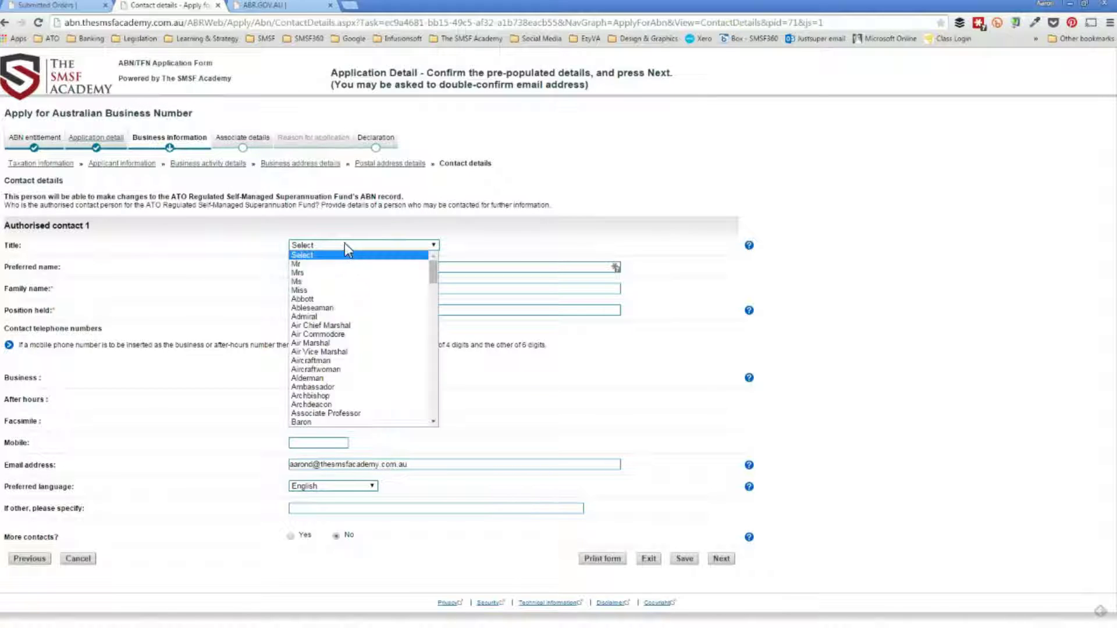
pyautogui.click(345, 243)
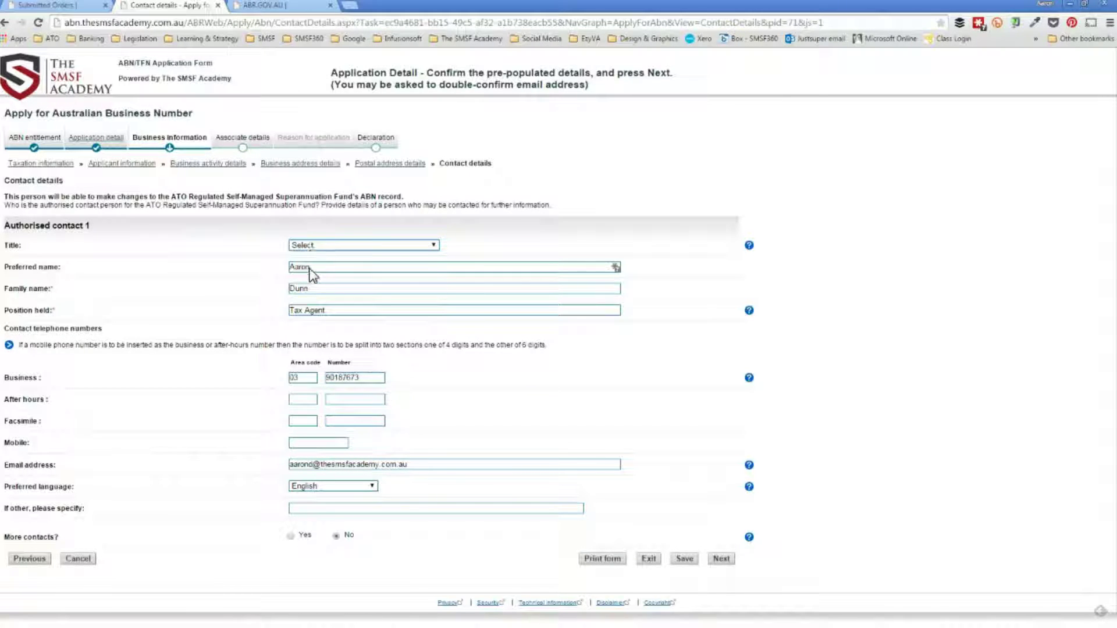
pyautogui.click(314, 246)
pyautogui.click(314, 256)
pyautogui.click(721, 559)
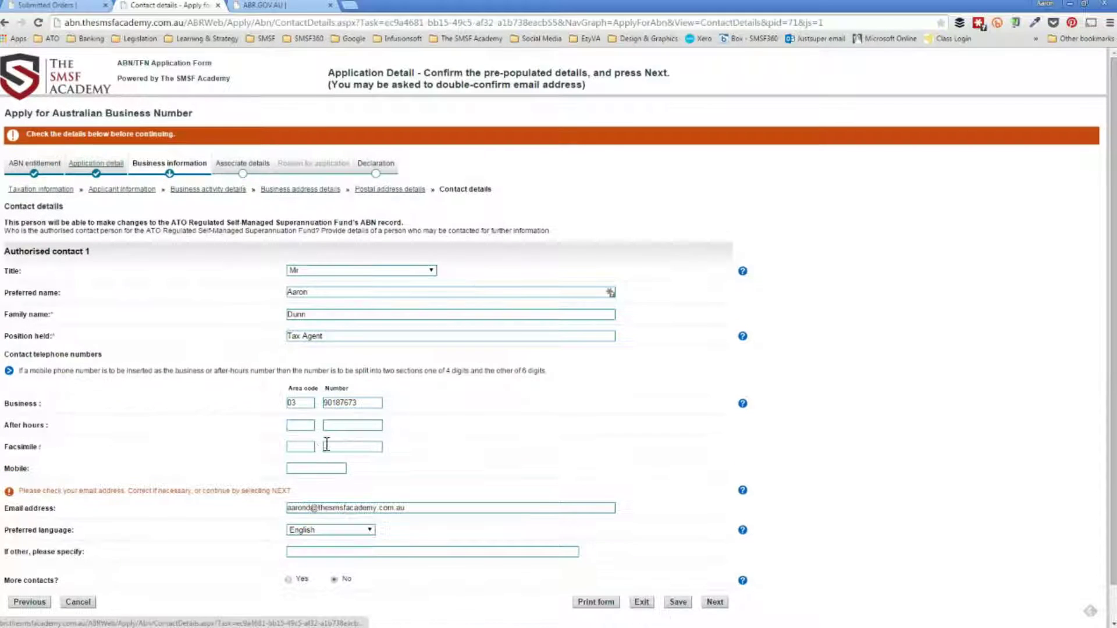
pyautogui.click(713, 602)
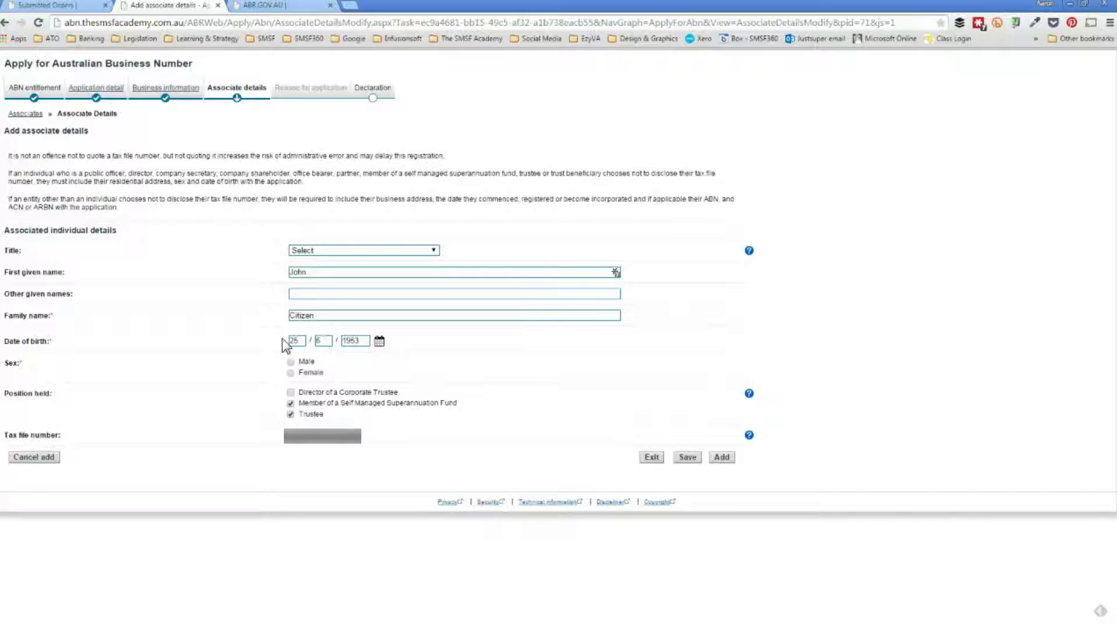
# Give the first associate the title Mr and mark them as male.
pyautogui.click(313, 251)
pyautogui.click(312, 262)
pyautogui.click(291, 362)
# Add the first associate, resubmitting after the identity warning, then add the pre-filled second associate.
pyautogui.click(721, 457)
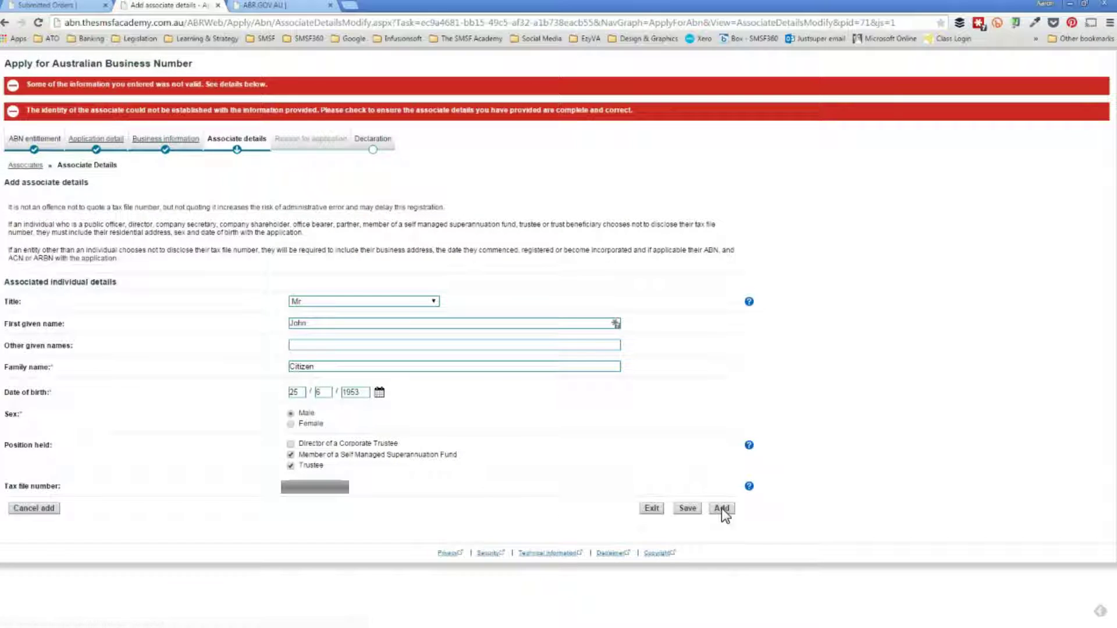
pyautogui.click(722, 508)
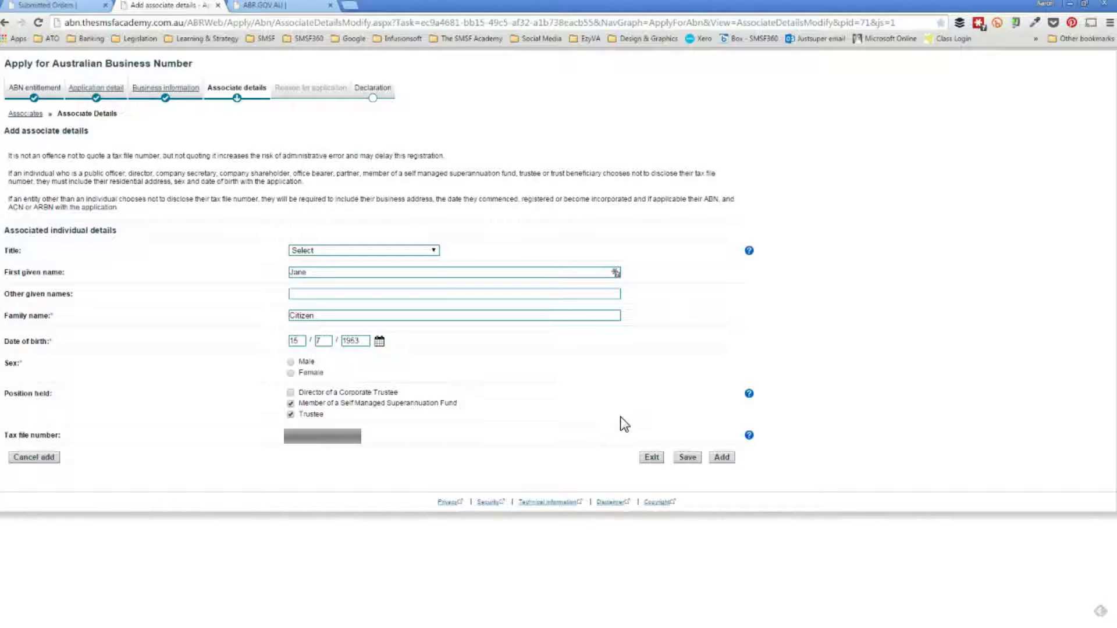
pyautogui.click(724, 457)
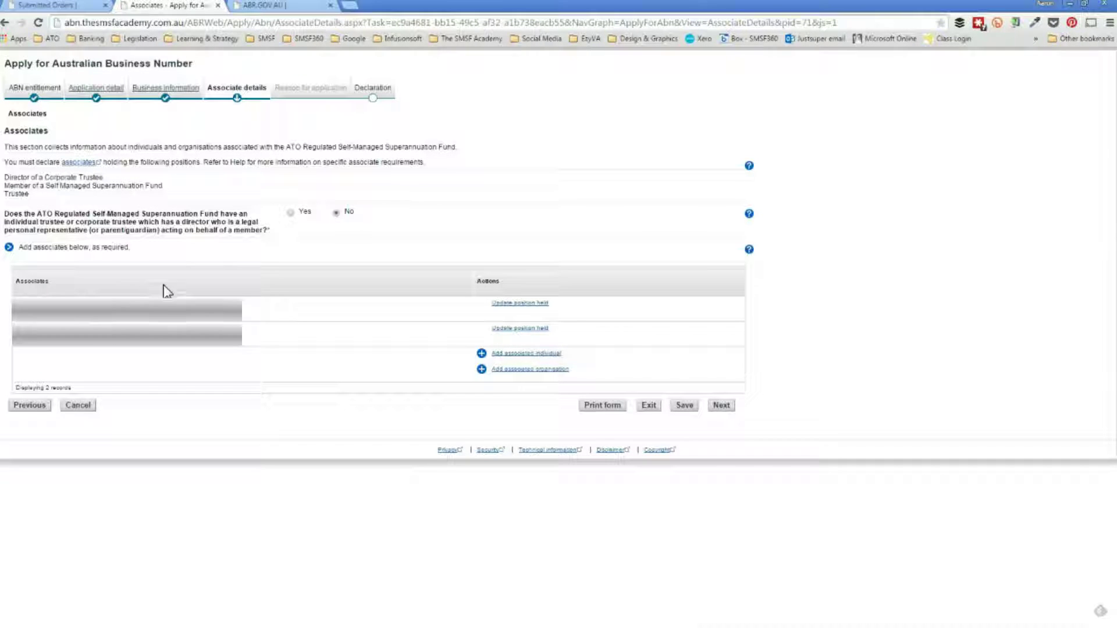
# Confirm the Associates list shows 2 records and continue to the Notice of election page.
pyautogui.click(720, 405)
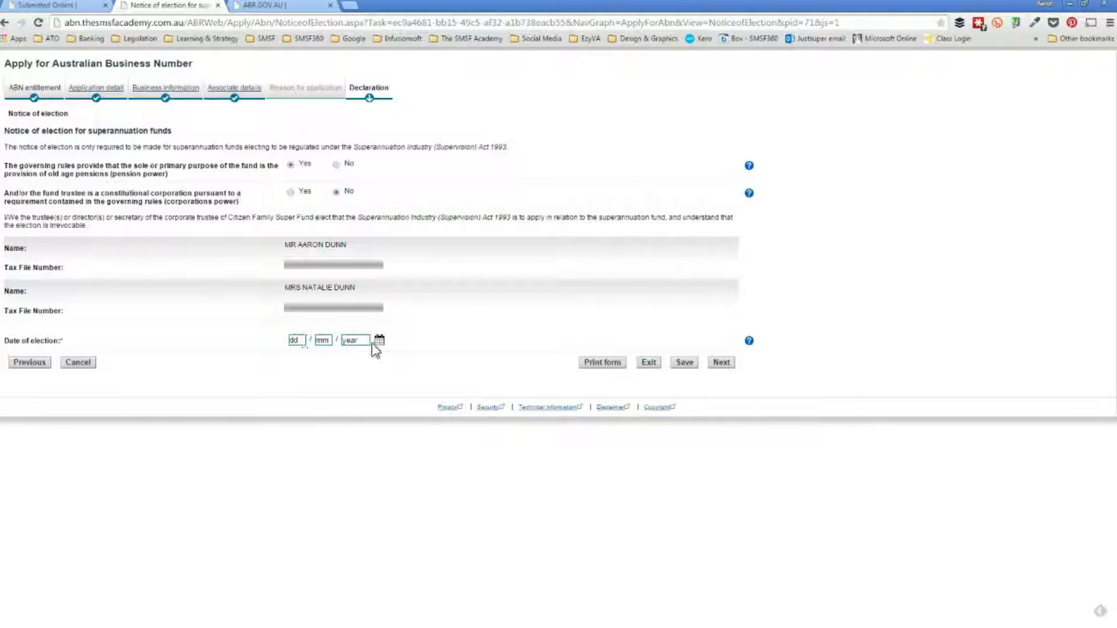
# Enter 04 / 06 / 2015 as the date of election and submit the notice of election.
pyautogui.click(298, 340)
pyautogui.write('04 / 06 / 2015')
pyautogui.press('Tab')
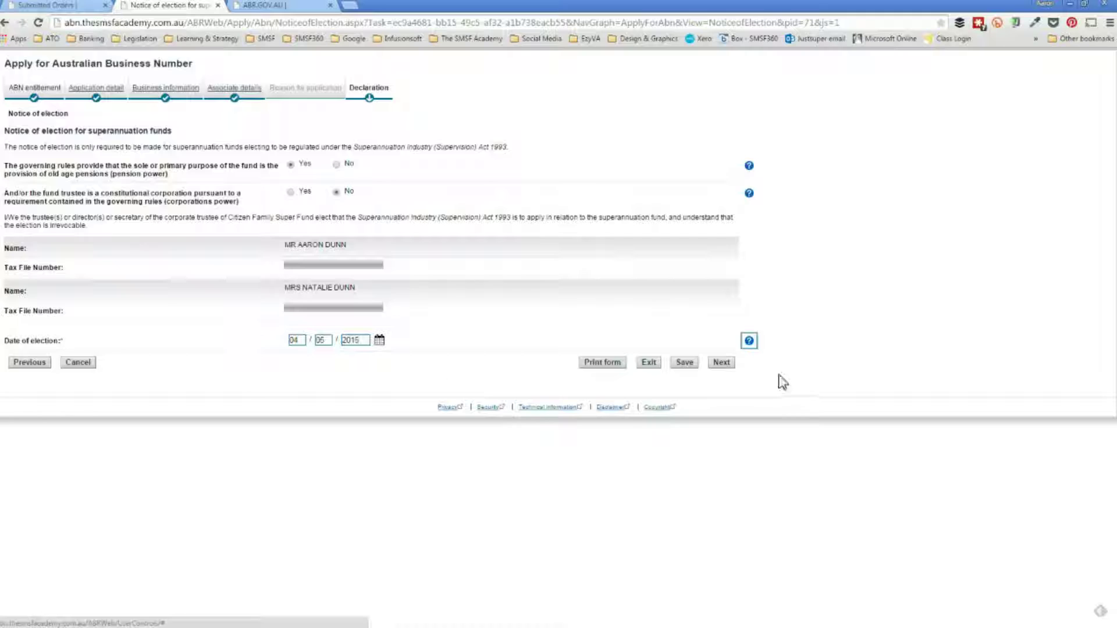
pyautogui.click(722, 365)
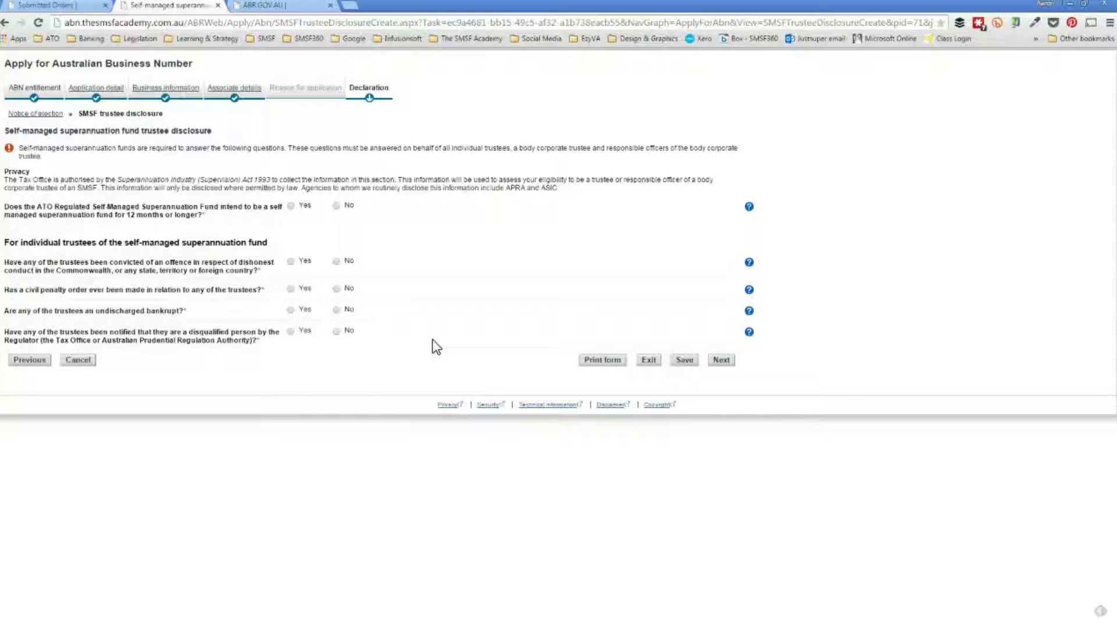
# Answer Yes to the 12-month self-managed question and No to the trustee conviction and disqualification questions, then continue.
pyautogui.click(289, 207)
pyautogui.click(336, 261)
pyautogui.click(337, 332)
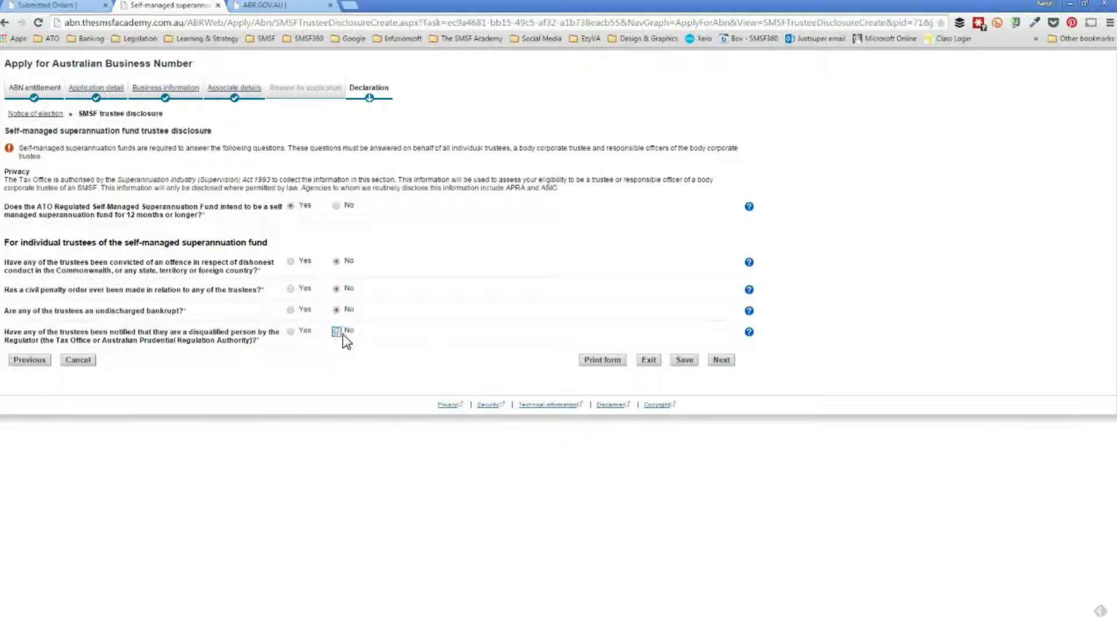
pyautogui.click(717, 360)
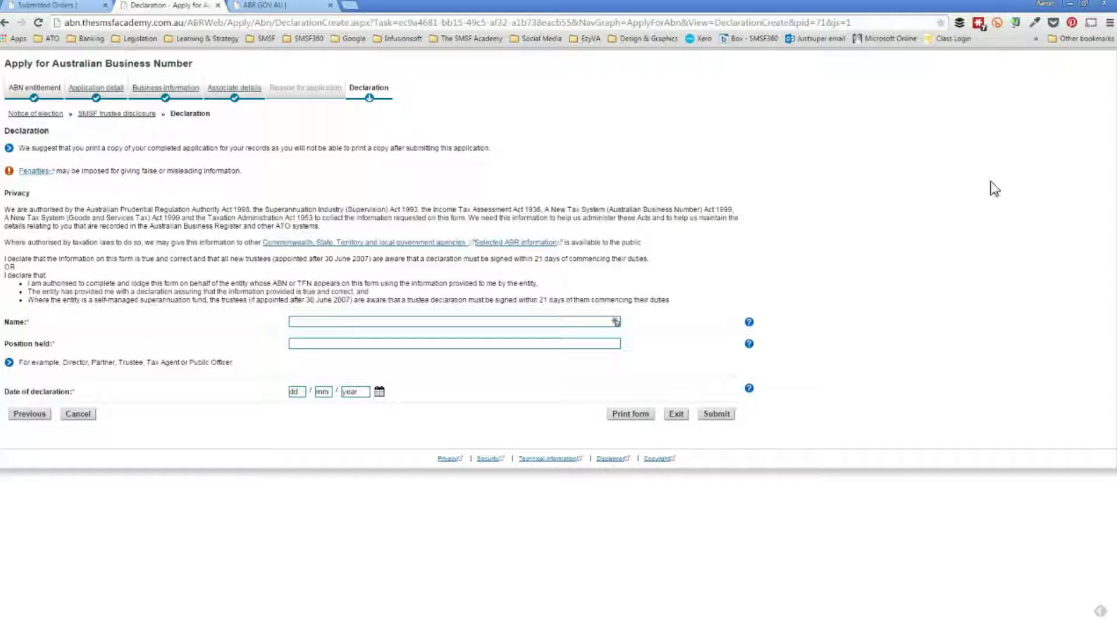
# Switch windows once the Declaration page loads with name, position held and date blank.
pyautogui.hotkey('alt', 'Tab')
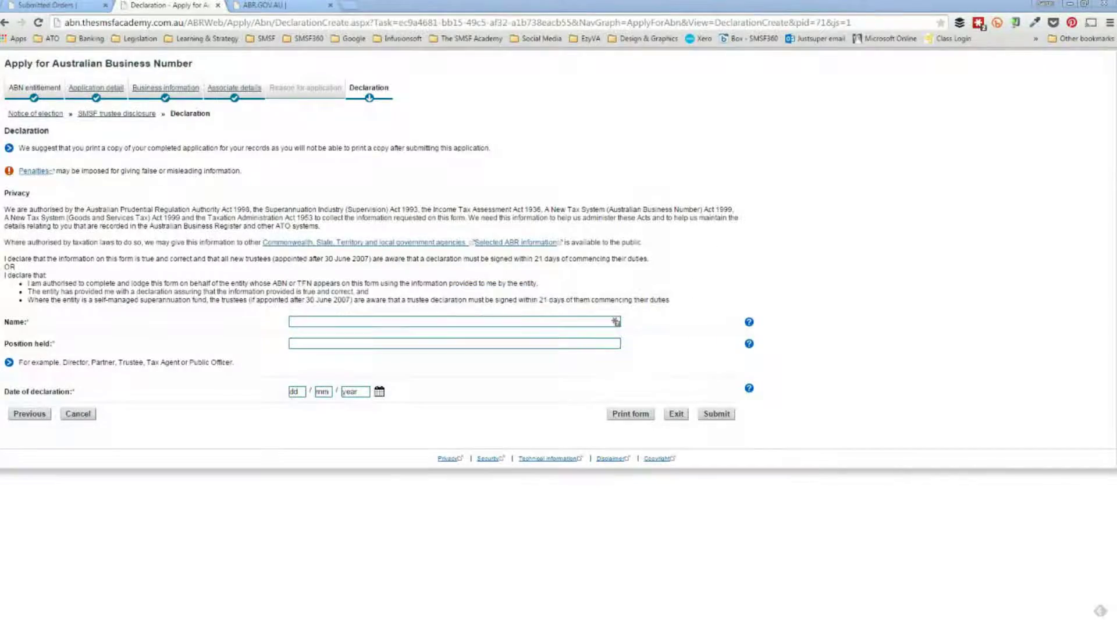